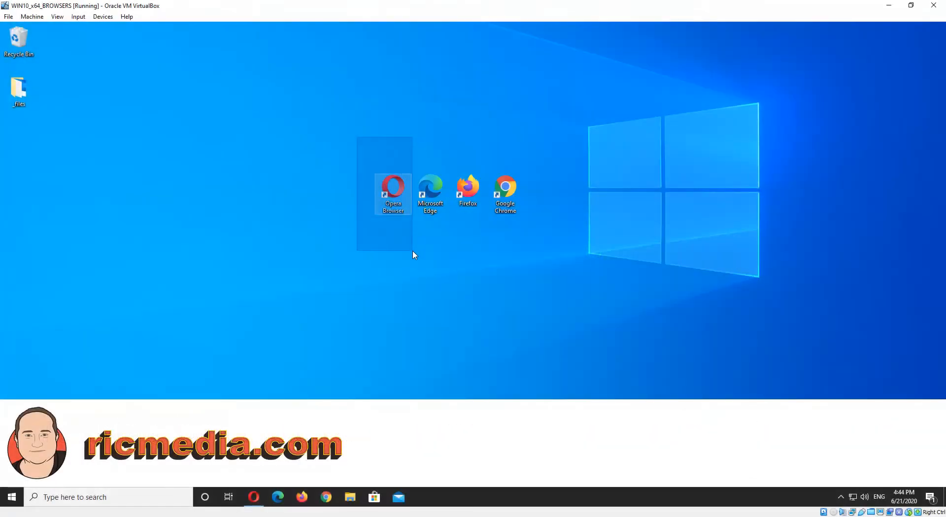
Clear the desktop shortcut selection before launching Opera
{"action": "left_click", "coordinate": [355, 288]}
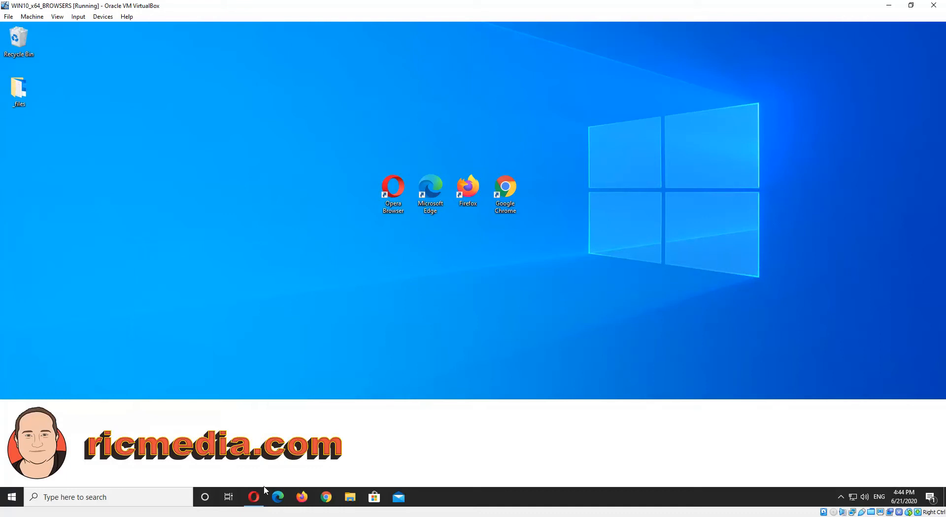
Launch Opera from the taskbar and open the O main menu
{"action": "left_click", "coordinate": [256, 500]}
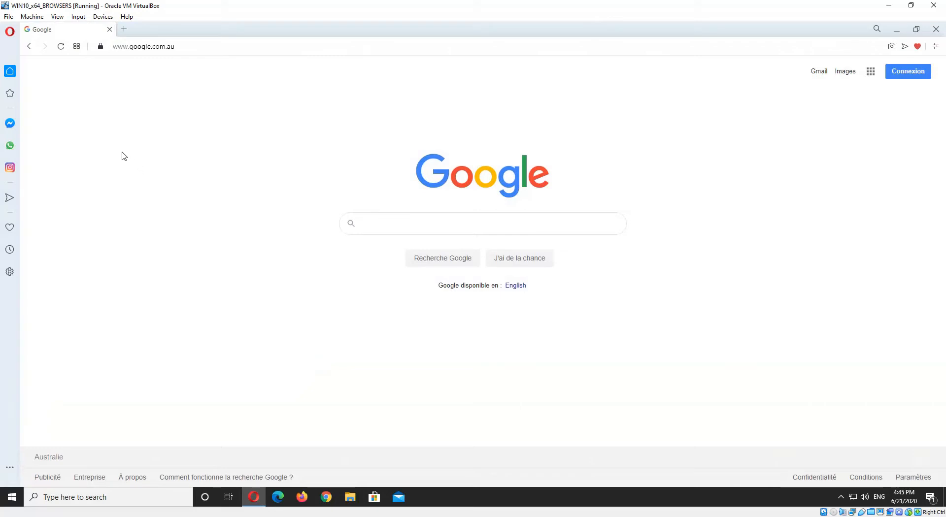
{"action": "left_click", "coordinate": [9, 32]}
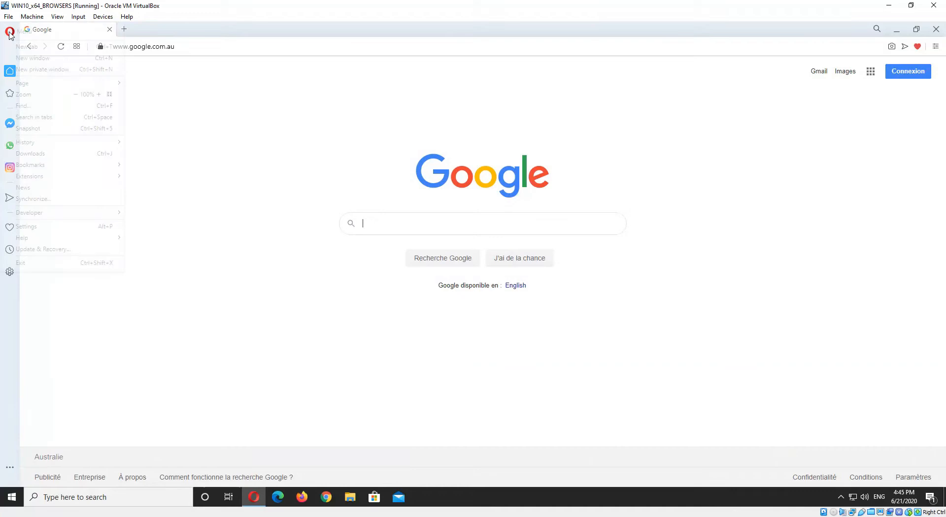
Open Settings, expand Advanced and jump to the Browser section with Reset settings
{"action": "left_click", "coordinate": [63, 228]}
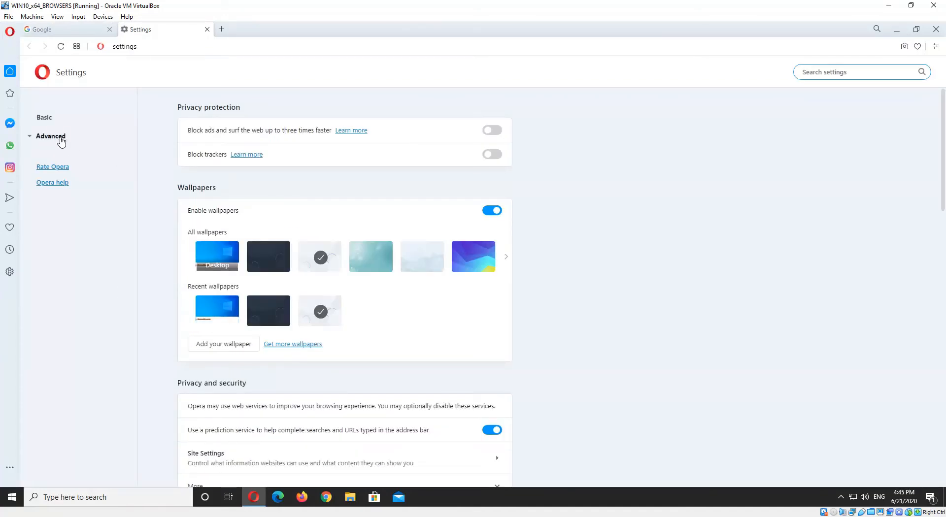
{"action": "left_click", "coordinate": [51, 136]}
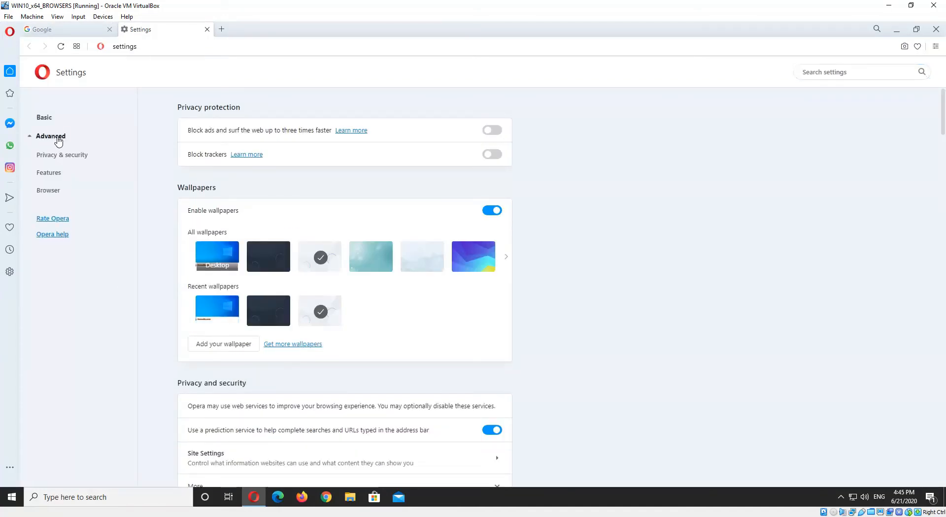
{"action": "left_click", "coordinate": [48, 192]}
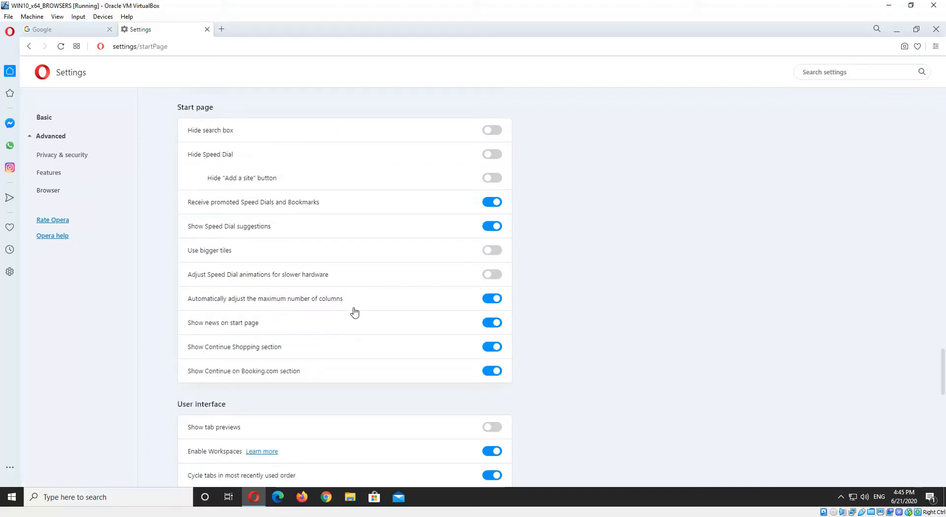
{"action": "scroll", "coordinate": [327, 342], "scroll_direction": "down", "scroll_amount": 3}
{"action": "scroll", "coordinate": [326, 342], "scroll_direction": "down", "scroll_amount": 5}
{"action": "scroll", "coordinate": [328, 334], "scroll_direction": "down", "scroll_amount": 5}
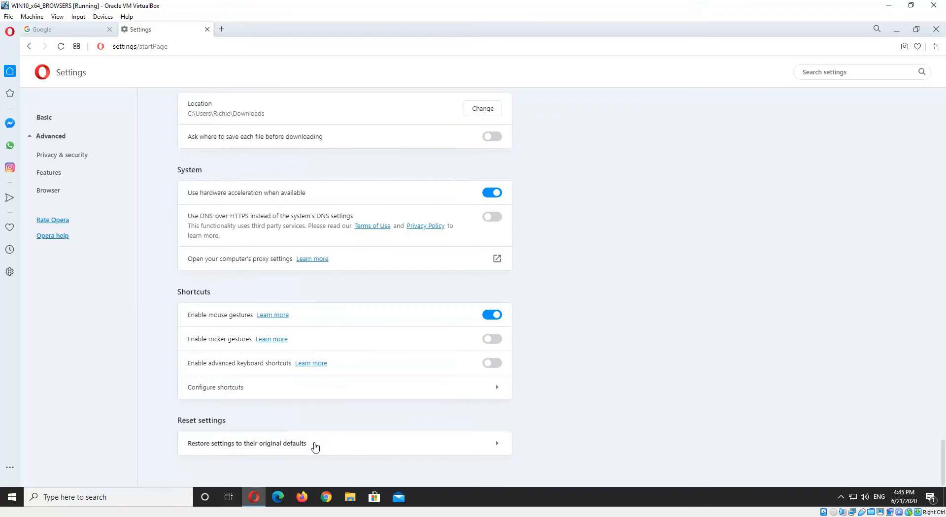
{"action": "left_click", "coordinate": [315, 446]}
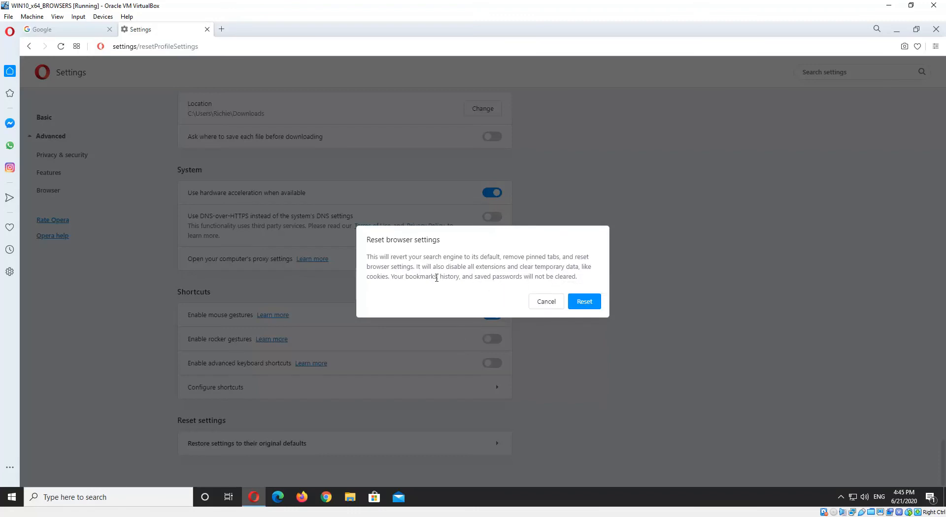
{"action": "left_click_drag", "start_coordinate": [406, 276], "coordinate": [524, 277]}
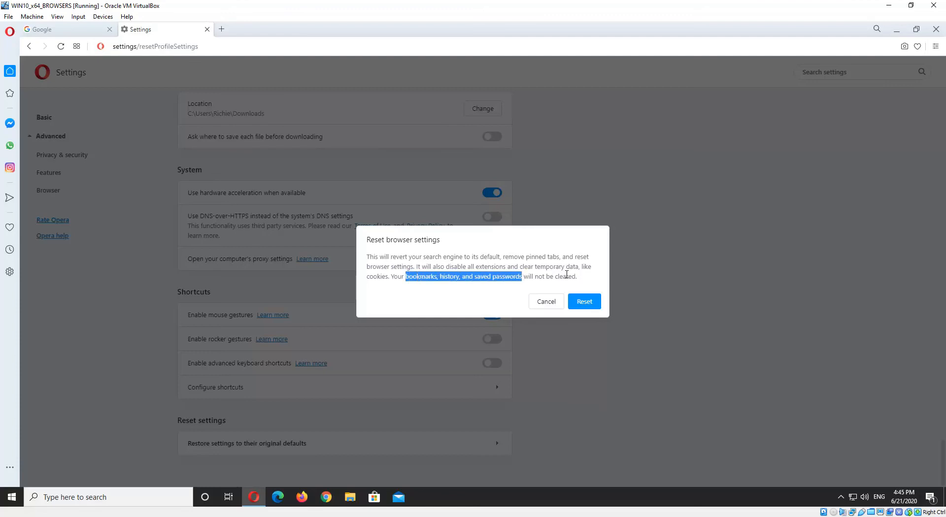
{"action": "left_click", "coordinate": [546, 302]}
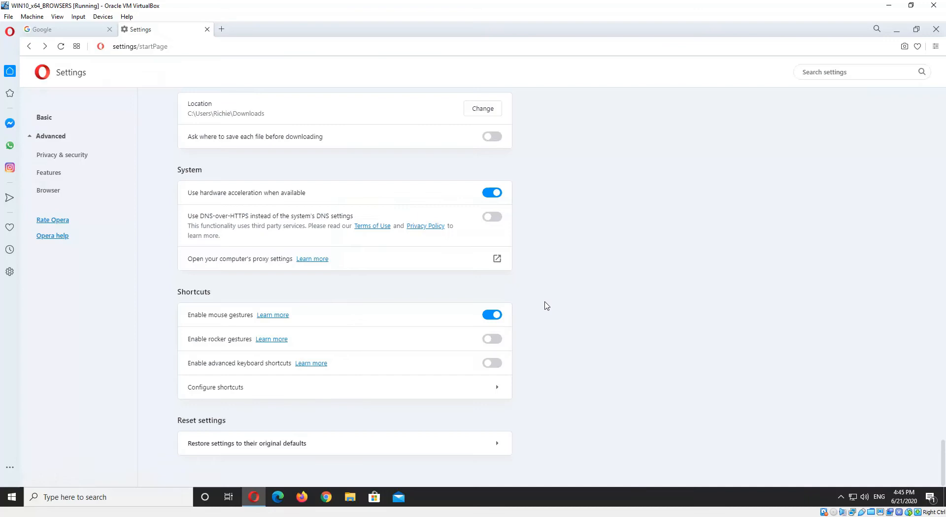